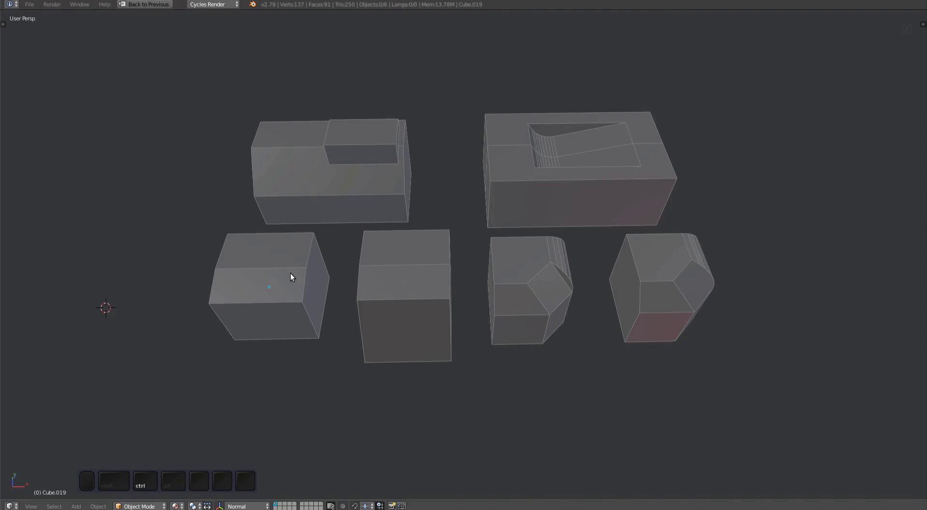
- Use MESHmachine Flatten on the front-left block's two top faces to bring the sloped face into the other's plane
middle_click_drag(290, 273, 415, 285)
right_click(300, 307)
key("KP_Decimal")
key("Tab")
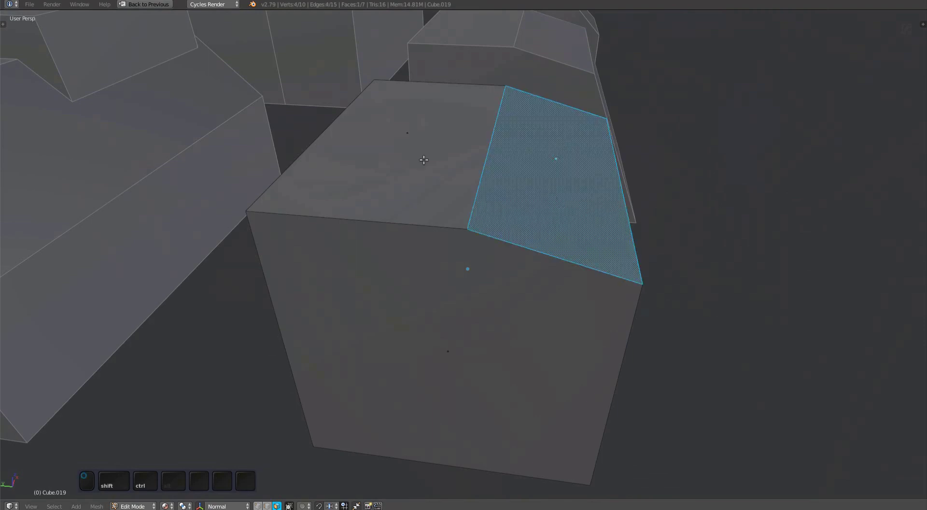
left_click(422, 157, "shift")
middle_click_drag(423, 157, 702, 213)
key("y")
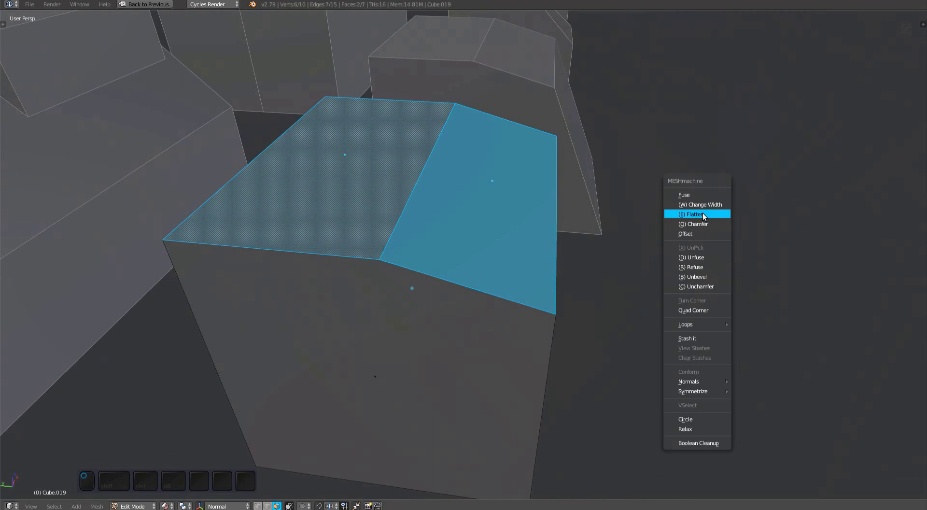
left_click(702, 213)
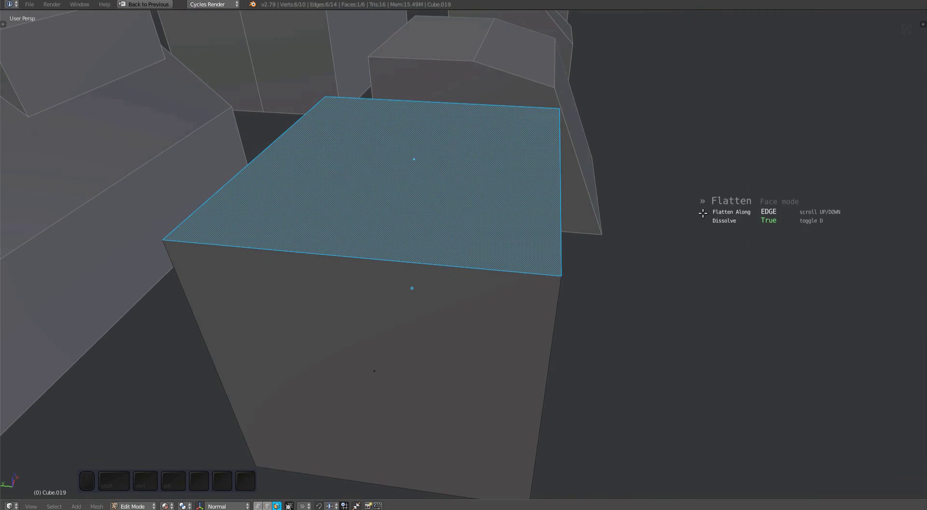
- Compare the flatten with Dissolve off, restore Dissolve to True, and accept it with Flatten Along set to Edge
middle_click_drag(703, 213, 704, 236)
key("d")
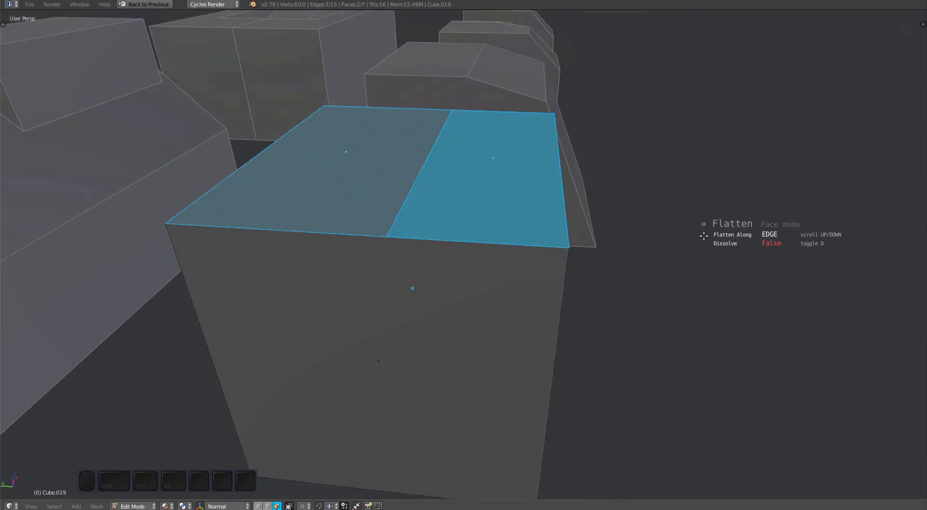
key("d")
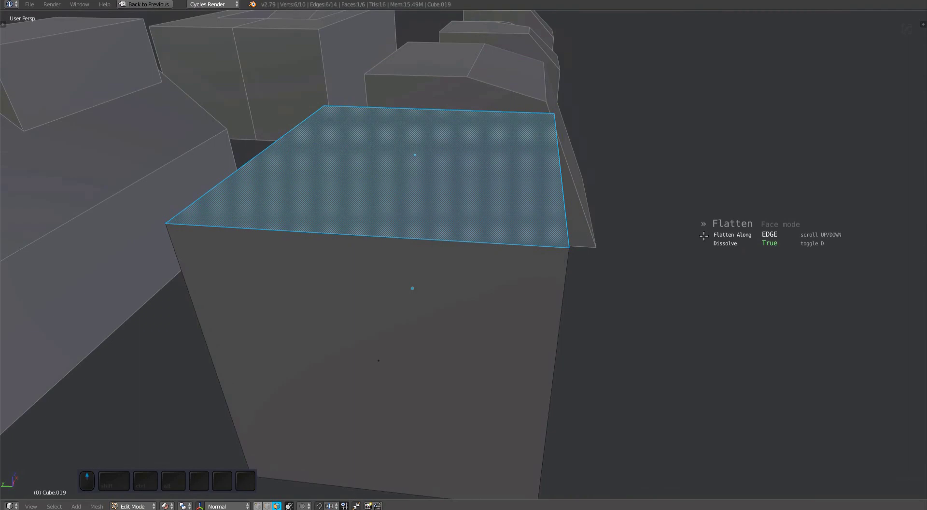
left_click(703, 236)
- Select the second block in the front row and duplicate it, shifting the copy slightly sideways as a reference
middle_click_drag(703, 237, 527, 335)
key("Tab")
right_click(605, 225)
middle_click_drag(605, 225, 512, 287, "shift")
key("Tab")
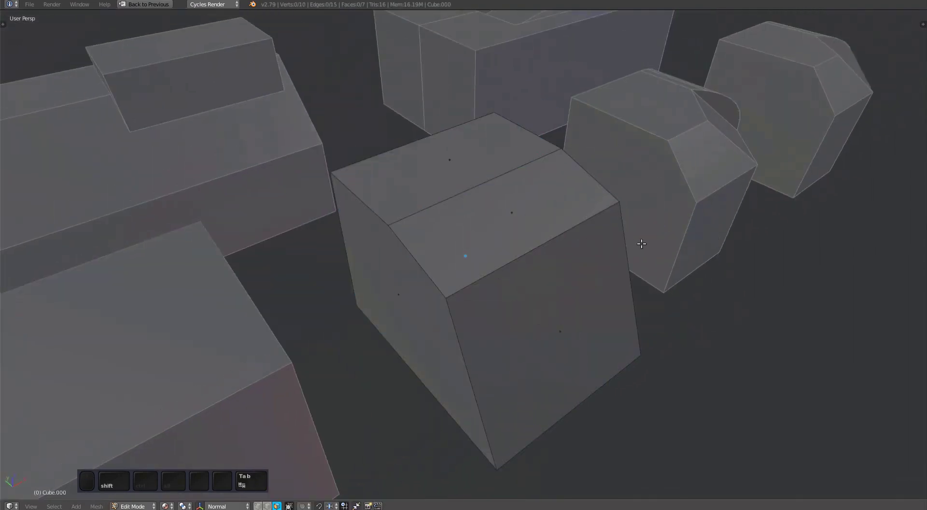
scroll(441, 179, "up", 1)
right_click(441, 180)
key("Page_Up")
middle_click_drag(611, 239, 483, 251)
left_click(697, 206)
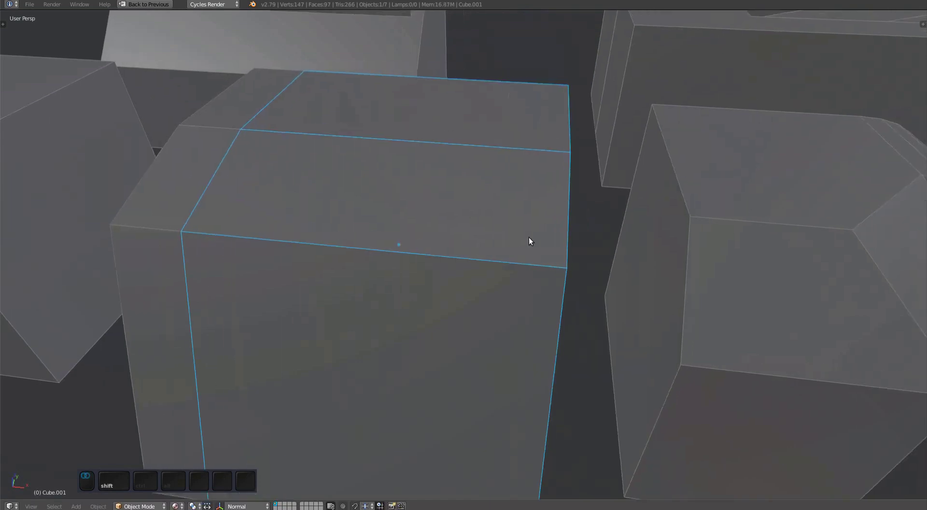
- Extrude the front upper edge of the duplicated block upward to form a narrow guide face
middle_click_drag(528, 237, 505, 243)
key("Tab")
key("e")
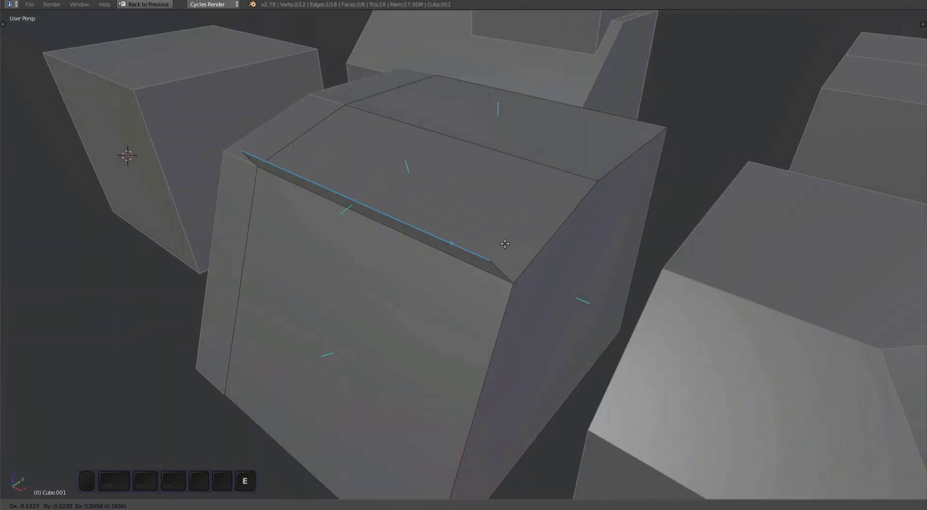
left_click(502, 208)
middle_click_drag(502, 209, 585, 243)
key("a")
key("Tab")
middle_click_drag(645, 281, 631, 277)
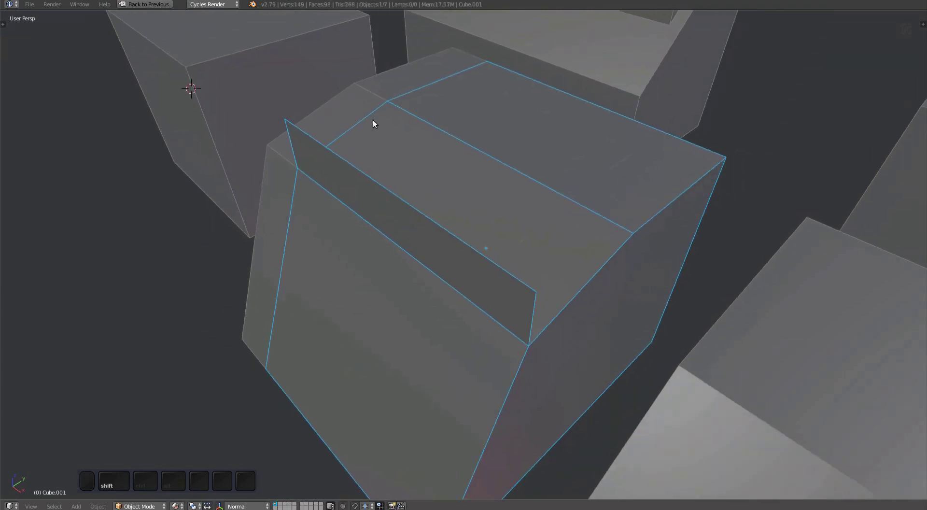
- Flatten the sloped top face of the original second block into the plane of its back top face
left_click(343, 127)
key("Tab")
middle_click_drag(487, 213, 437, 231)
left_click(441, 211)
left_click(546, 192, "shift")
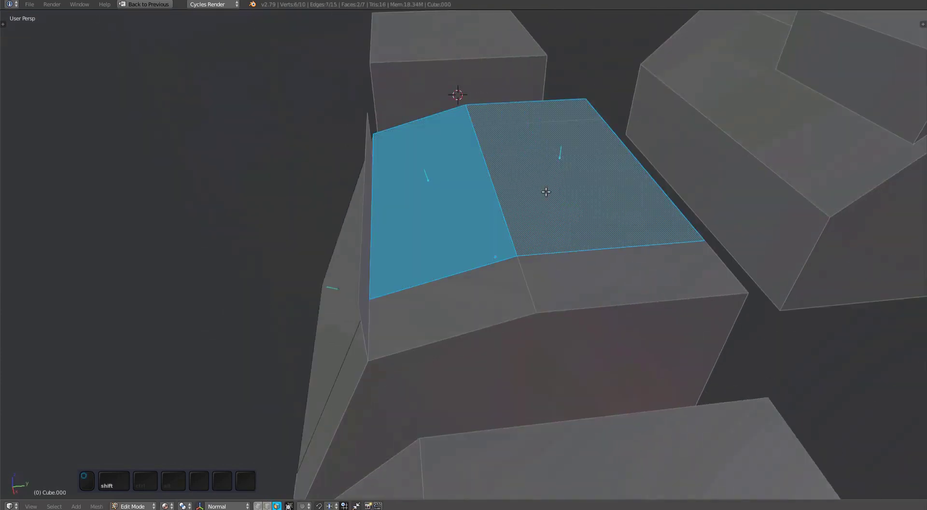
middle_click_drag(546, 192, 604, 232)
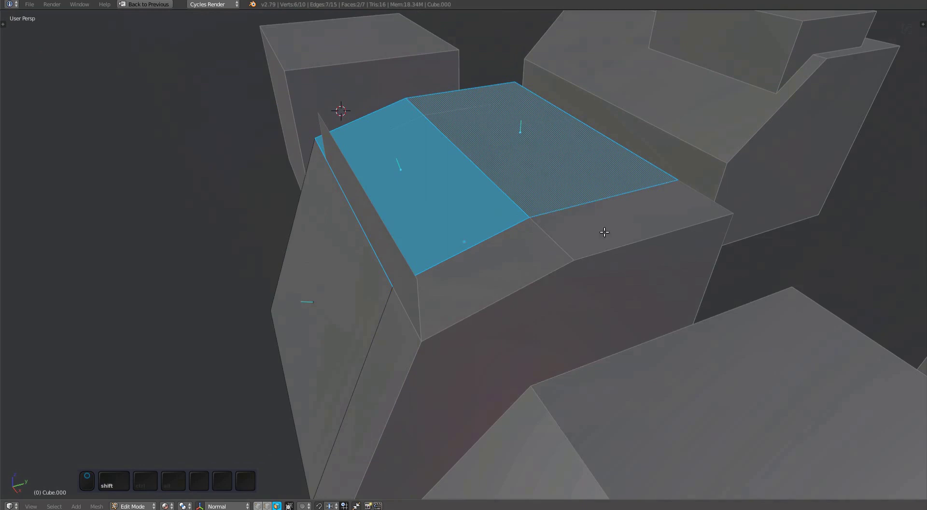
key("y")
left_click(596, 227)
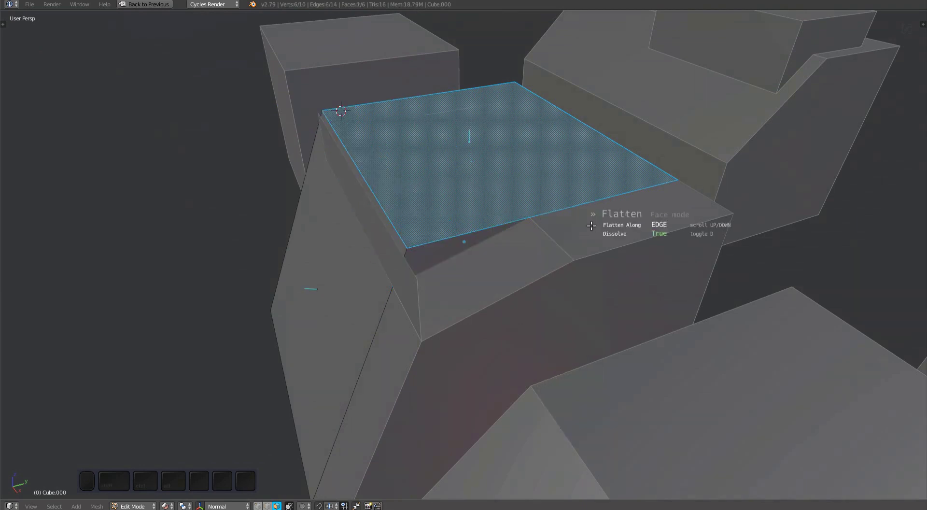
- Turn off Dissolve for the running Flatten and inspect the moved corner against the guide face
middle_click_drag(589, 224, 526, 232)
middle_click_drag(526, 232, 445, 249, "shift")
middle_click_drag(444, 248, 483, 260, "shift")
middle_click_drag(482, 261, 508, 283, "ctrl")
middle_click_drag(508, 282, 523, 245, "shift")
key("d")
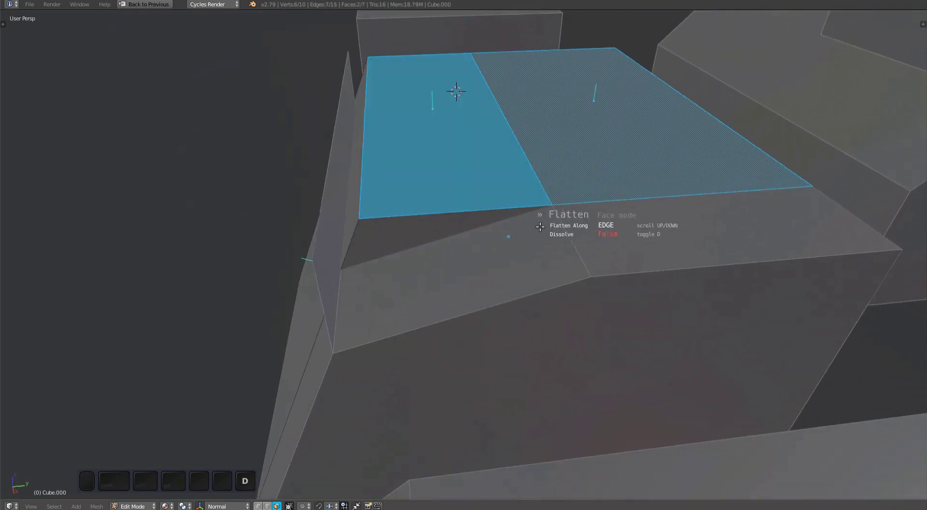
middle_click_drag(547, 288, 554, 252, "shift")
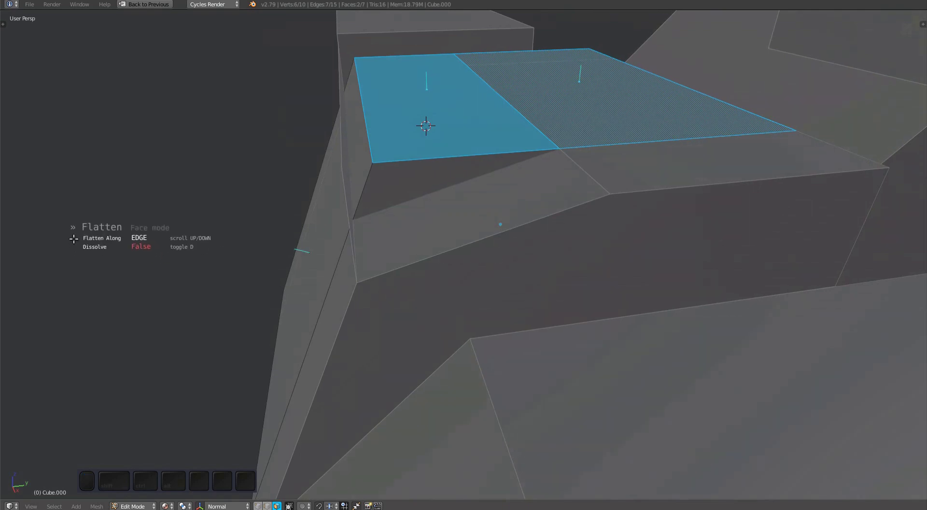
- Compare flattening along Normal and along Edge against the guide face, settle on Edge, and re-enable Dissolve
scroll(73, 238, "down", 1)
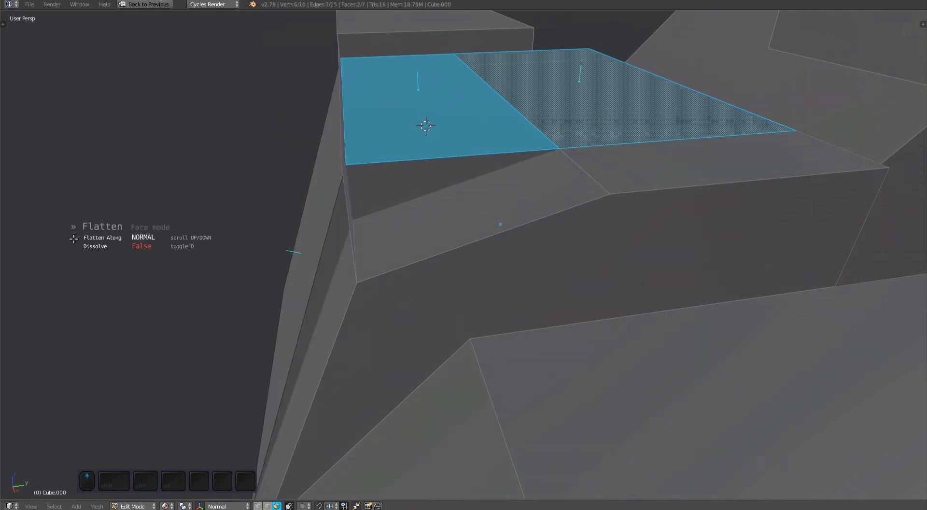
scroll(73, 238, "up", 1)
middle_click_drag(73, 238, 86, 231)
scroll(81, 236, "down", 1)
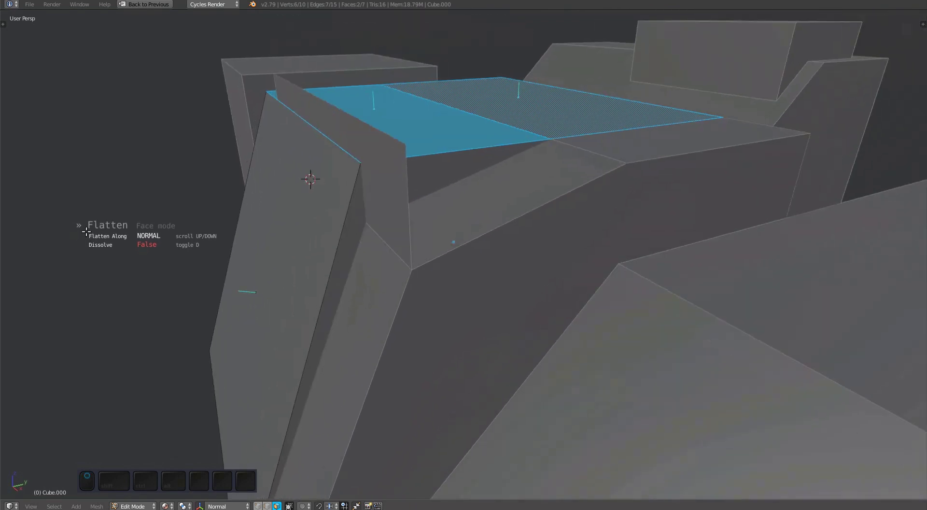
scroll(84, 230, "up", 1)
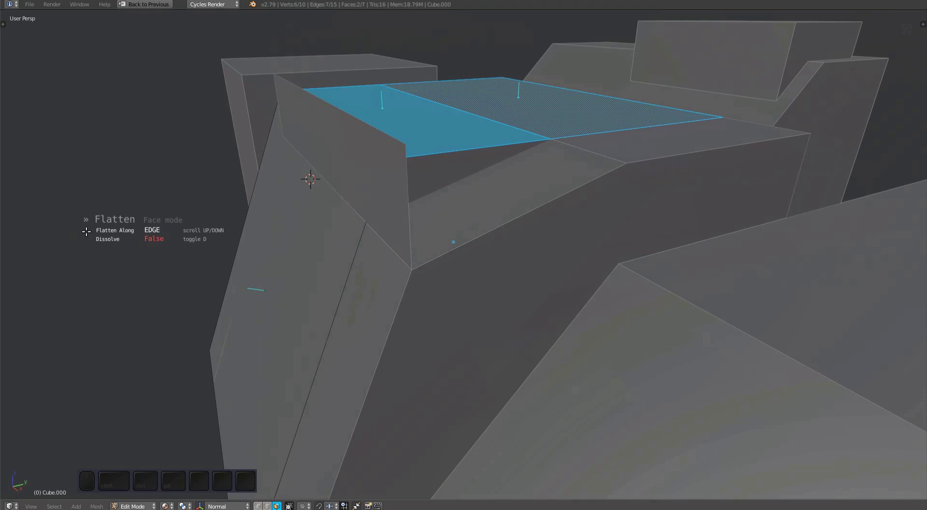
scroll(85, 230, "down", 1)
scroll(85, 231, "up", 1)
scroll(84, 230, "down", 1)
mouse_move(79, 233)
middle_mouse_down()
mouse_move(47, 239)
mouse_move(86, 232)
middle_mouse_up()
scroll(50, 239, "up", 1)
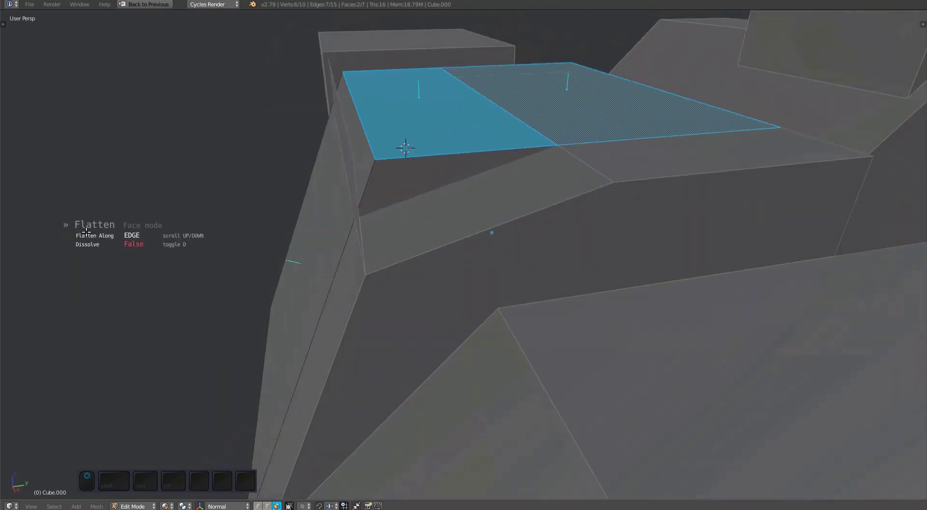
key("d")
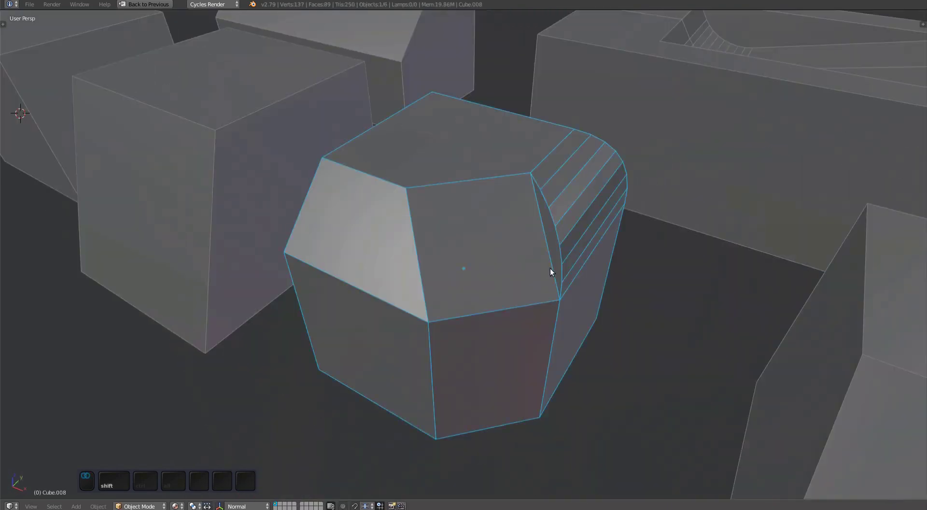
- Flatten the thin curved sliver face of the third front block into the plane of the adjacent angled corner face
key("Tab")
right_click(553, 231)
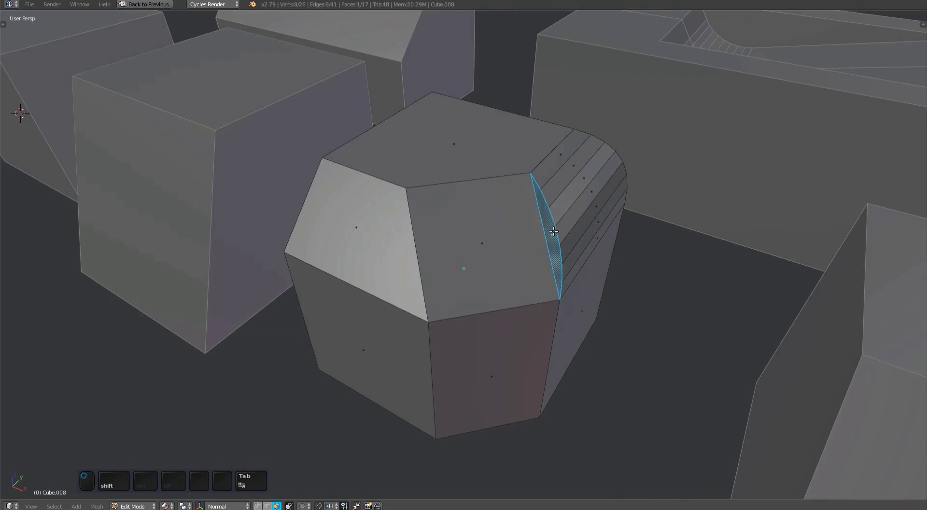
left_click(485, 245, "shift")
scroll(485, 247, "up", 4)
middle_click_drag(484, 249, 469, 202)
key("y")
left_click(488, 127)
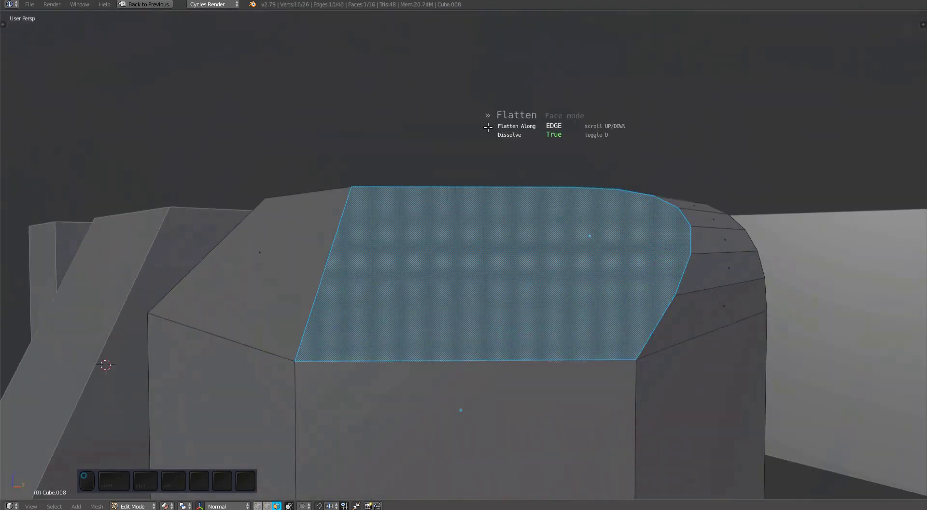
- Compare the corner flatten along Normal and Edge, and accept it with Flatten Along set to Edge
middle_click_drag(487, 127, 483, 172)
scroll(484, 172, "up", 1)
middle_click_drag(518, 216, 509, 162)
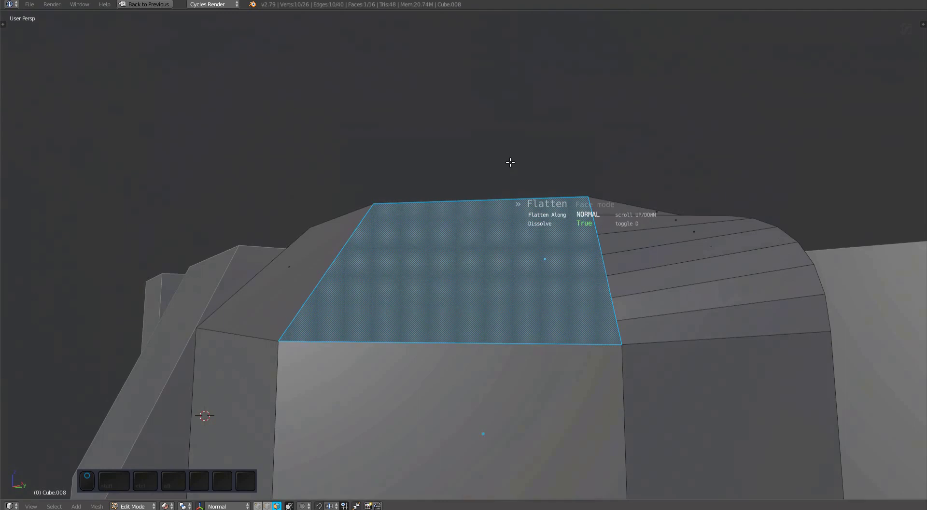
middle_click_drag(508, 207, 507, 178)
scroll(503, 151, "down", 1)
middle_click_drag(500, 131, 528, 271)
left_click(515, 231)
- Undo and redo the corner flatten repeatedly to compare the third block before and after
key("F1")
key("F2")
key("F1")
key("F2")
key("F1")
key("F2")
key("F1")
key("F2")
key("a")
scroll(528, 271, "down", 6)
- On the rightmost front block, select the two upper vertices and the lower-left vertex of the angled corner face
key("Tab")
right_click(585, 300)
middle_click_drag(728, 330, 391, 305, "shift")
key("Tab")
key("1")
left_click(473, 162)
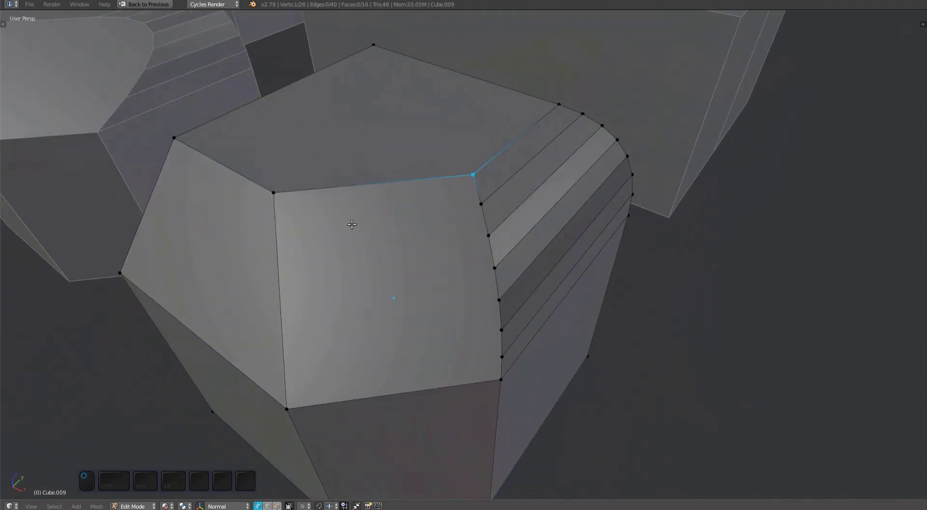
right_click(273, 192, "shift")
right_click(287, 409, "shift")
middle_click_drag(287, 409, 485, 353)
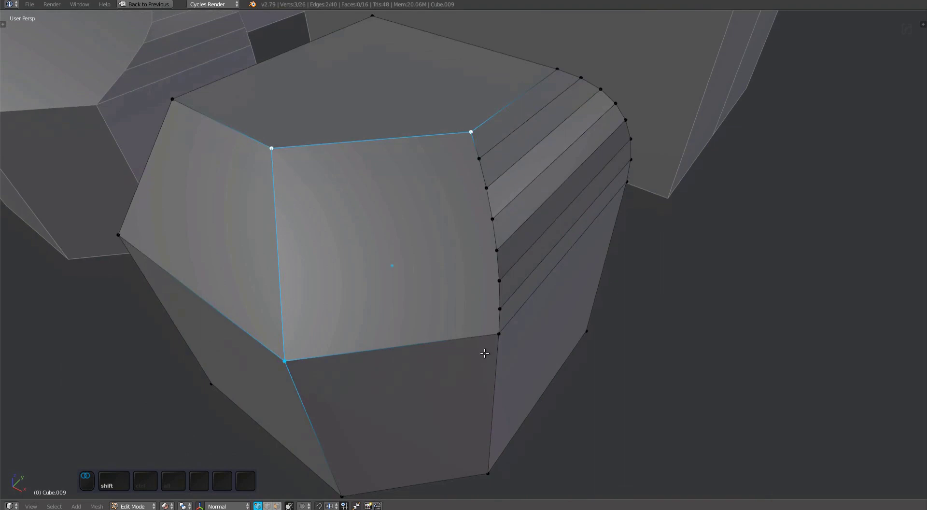
- Flatten the angled corner face to the plane defined by the three selected vertices
middle_click_drag(484, 354, 628, 174)
key("y")
left_click(701, 133)
middle_click_drag(697, 120, 646, 182)
scroll(644, 180, "up", 1)
middle_click_drag(634, 148, 634, 208)
left_click(635, 131)
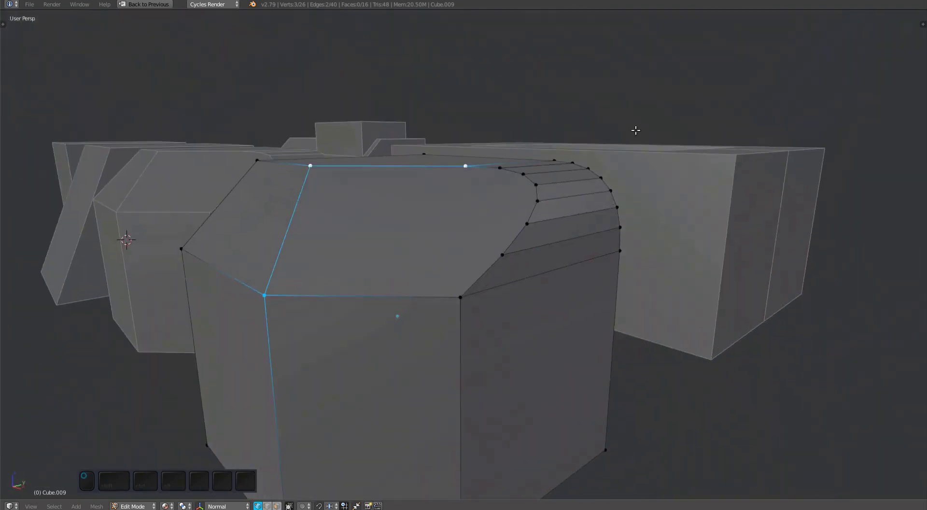
- Undo and redo the vertex-based flatten repeatedly to compare the results, and leave mesh editing
key("a")
middle_click_drag(635, 130, 512, 205)
key("F1")
key("F1")
key("F2")
key("F1")
key("F2")
key("F1")
key("F2")
scroll(511, 205, "down", 8)
key("Tab")
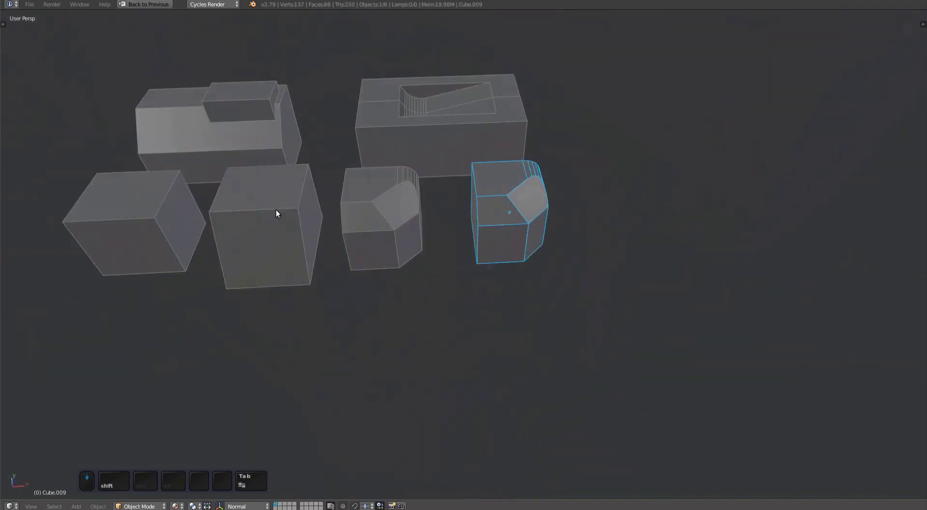
- On the block with the raised box, flatten the box's front face into the plane of the large sloped face
middle_click_drag(276, 210, 434, 256, "shift")
right_click(424, 174)
key("f")
middle_click_drag(424, 175, 583, 205)
key("Tab")
right_click(528, 203)
right_click(522, 251, "shift")
key("f")
middle_click_drag(521, 252, 522, 219)
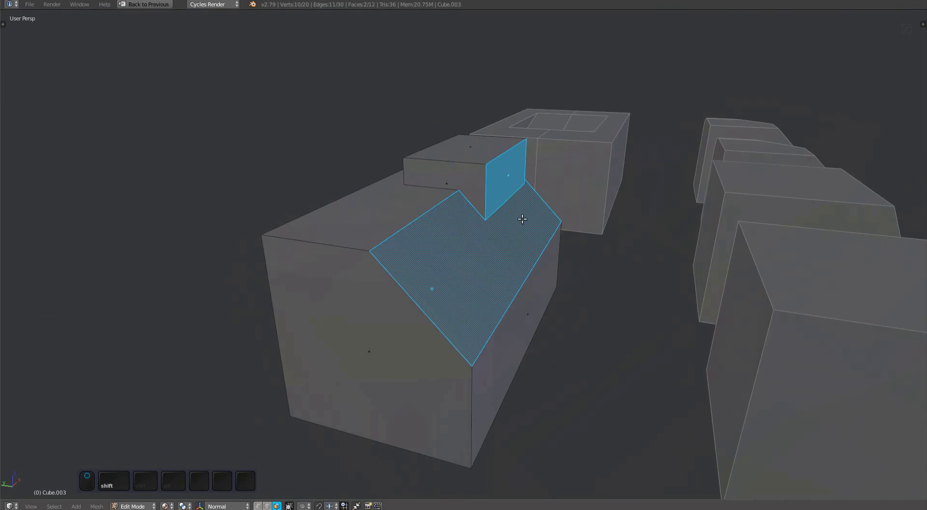
middle_click_drag(535, 261, 445, 284, "ctrl")
key("y")
left_click(578, 238)
left_click(563, 231)
- Flatten the raised box's end face into the plane of the block's end face
key("3")
middle_click_drag(536, 295, 570, 285, "shift")
middle_click_drag(570, 285, 603, 309, "ctrl")
middle_click_drag(604, 308, 581, 242, "shift")
left_click(572, 140, "shift")
left_click(605, 231, "shift")
key("w")
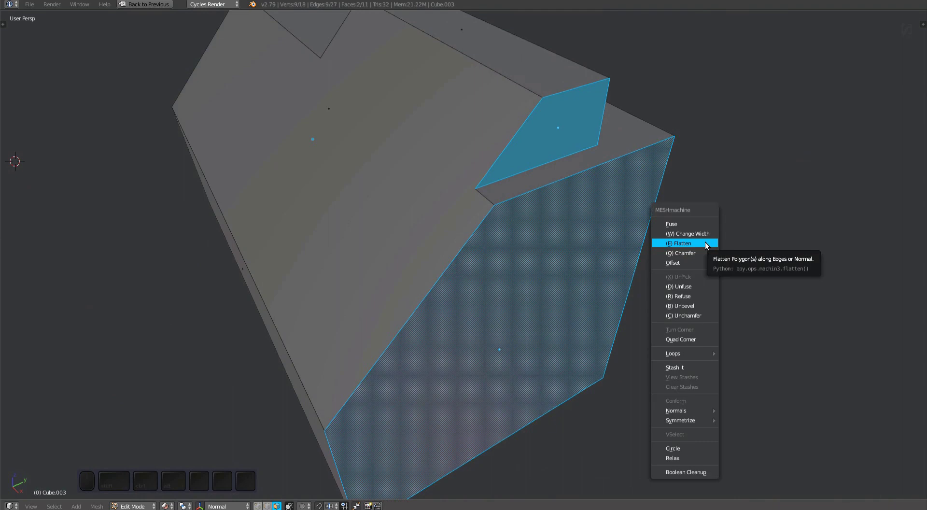
left_click(704, 241)
middle_click_drag(695, 249, 618, 261)
left_click(637, 260)
key("a")
- Merge the leftover vertex on the slope's end edge into the raised box's upper front corner
middle_click_drag(617, 261, 712, 252, "shift")
key("1")
left_click(351, 209)
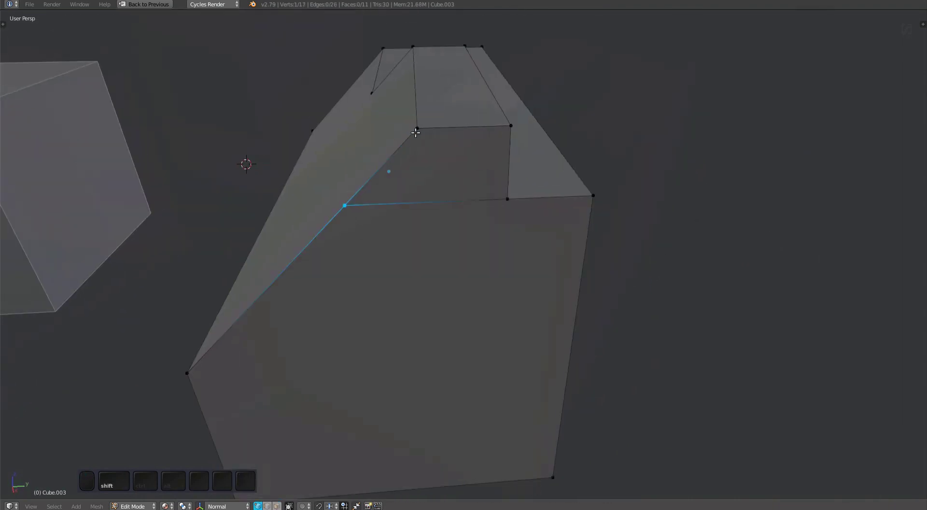
left_click(413, 134, "shift")
key("1")
- Dissolve the leftover edge across the block's end so it becomes a single face, and leave mesh editing
key("a")
middle_click_drag(470, 250, 500, 257)
scroll(500, 258, "down", 1)
key("2")
left_click(489, 199)
key("ctrl+x")
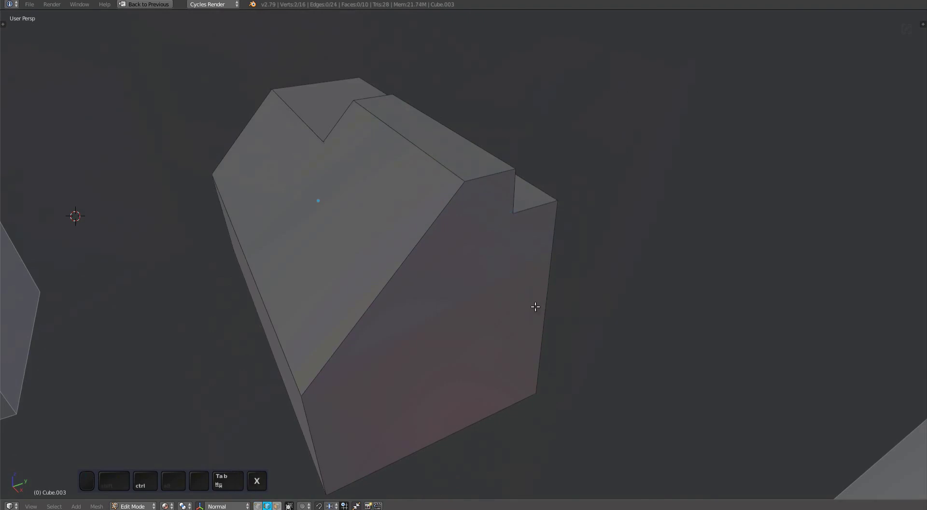
middle_click_drag(533, 306, 575, 251)
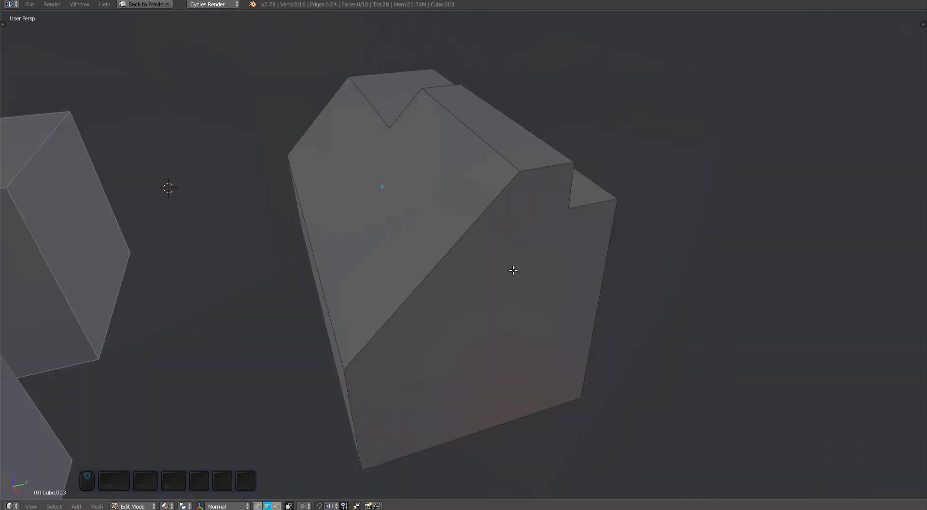
key("Tab")
scroll(596, 262, "down", 3)
- Open the block with the curved recess for mesh editing and select one side wall face of the recess
middle_click_drag(575, 251, 465, 229, "shift")
left_click(410, 308)
key("Tab")
left_click(373, 160)
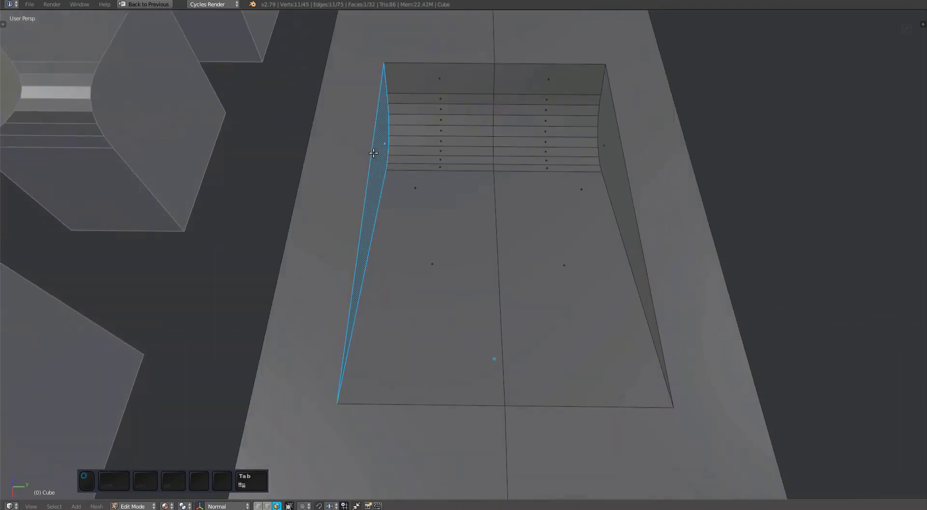
mouse_move(457, 297)
middle_mouse_down()
mouse_move(468, 243)
mouse_move(449, 278)
mouse_move(409, 290)
mouse_move(463, 306)
middle_mouse_up()
- In vertex mode, slide that side wall's vertex at the foot of the curved section inward along its cross edge
key("Tab")
left_click(394, 176)
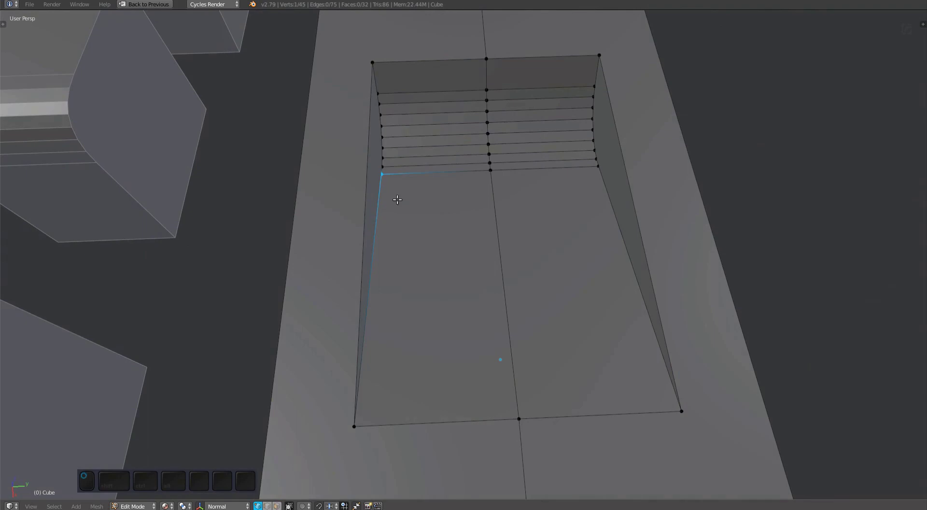
key("g")
key("g")
left_click(448, 204)
- Flatten the recess's side wall to the plane through the slid vertex and the wall's two outer corners, and clear the selection
middle_click_drag(421, 245, 465, 234, "shift")
left_click(424, 365, "shift")
right_click(431, 77, "shift")
middle_click_drag(431, 77, 489, 219)
key("y")
left_click(545, 213)
left_click(521, 225)
scroll(519, 224, "down", 3)
middle_click_drag(489, 220, 498, 204, "shift")
key("a")
scroll(530, 188, "up", 3)
right_click(550, 155)
key("g")
key("g")
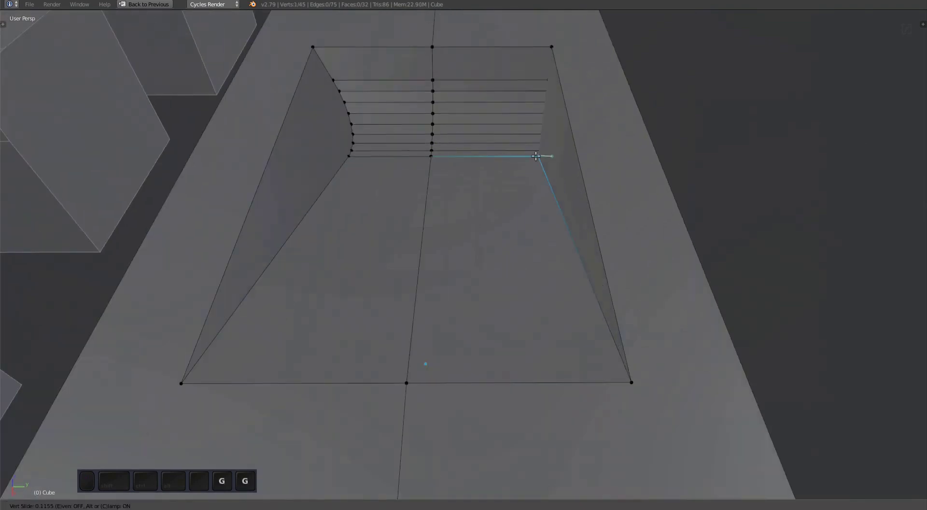
right_click(553, 156)
right_click(548, 80)
key("g")
key("g")
right_click(526, 75)
- On the opposite side wall, slide the vertex midway along the curve about halfway inward along its cross edge
right_click(547, 124)
key("g")
key("g")
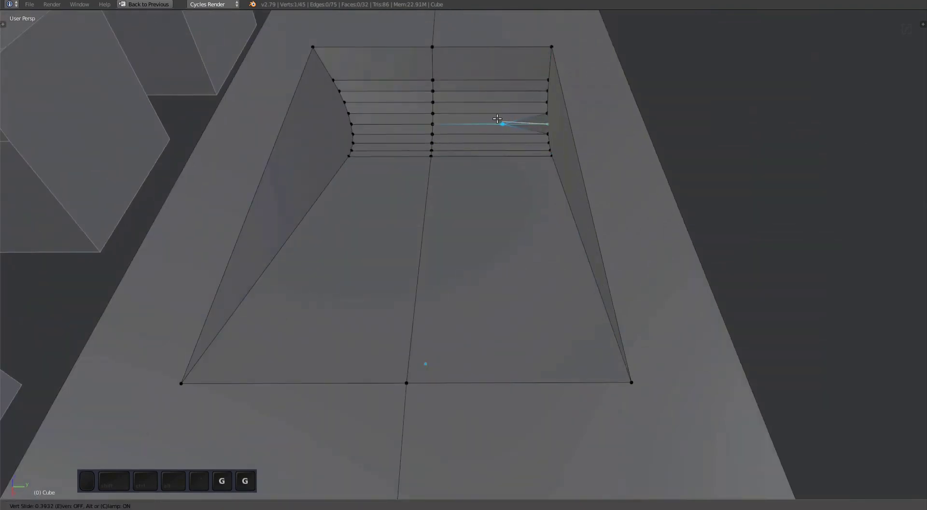
left_click(477, 114)
- Flatten the opposite side wall along Edge to the plane through the slid vertex and its two outer corners, and clear the selection
scroll(632, 359, "up", 2)
middle_click_drag(637, 364, 565, 311, "shift")
right_click(600, 358, "shift")
middle_click_drag(578, 270, 587, 347, "shift")
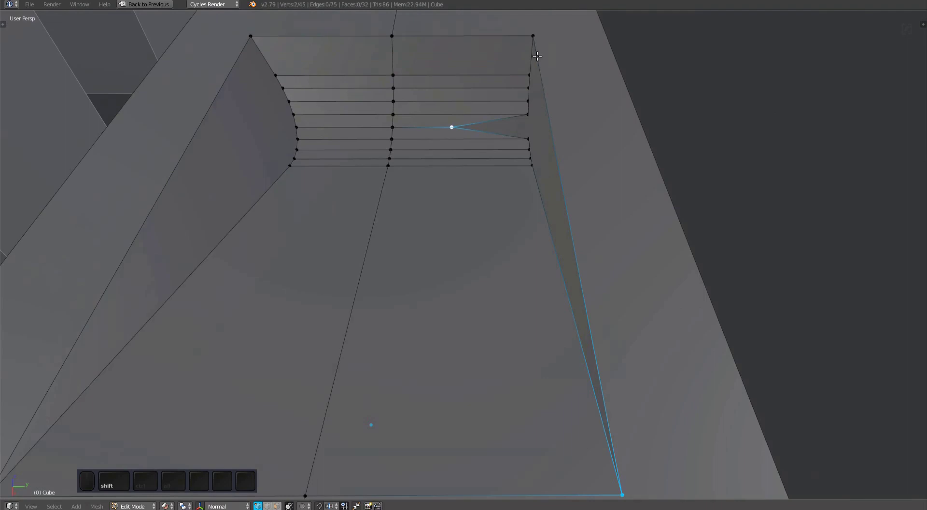
right_click(535, 46, "shift")
scroll(545, 194, "down", 3)
middle_click_drag(543, 229, 571, 191, "shift")
key("y")
left_click(615, 136)
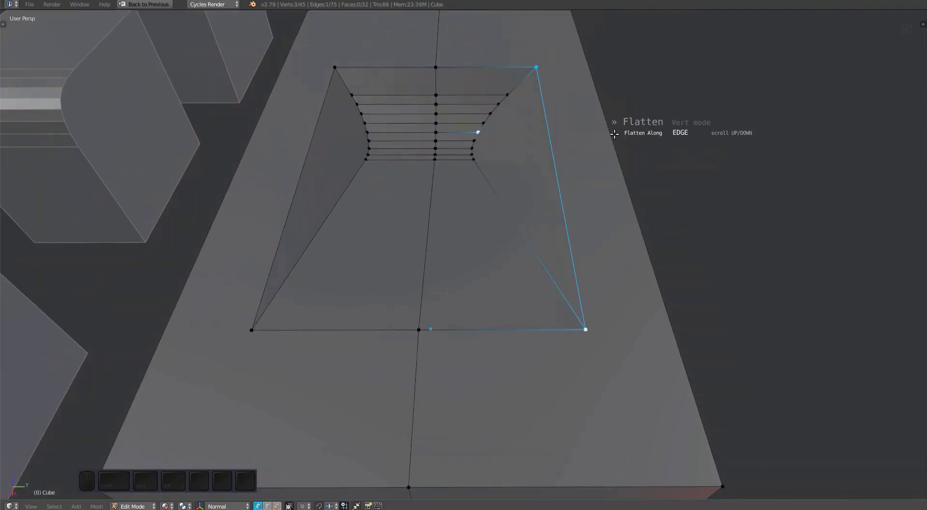
left_click(614, 134)
middle_click_drag(482, 97, 352, 20)
key("a")
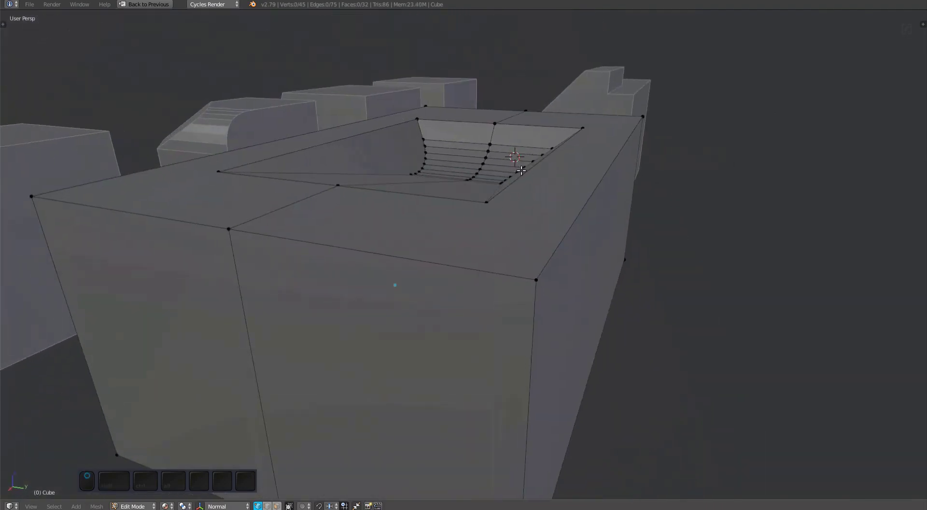